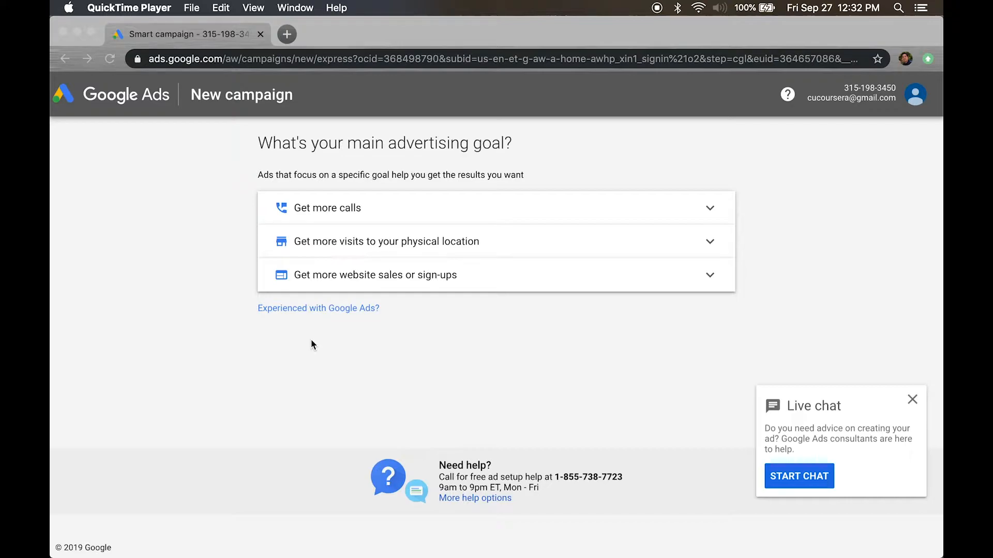
Switch to the setup for experienced advertisers and choose the Leads goal with the Search campaign type.
click(302, 309)
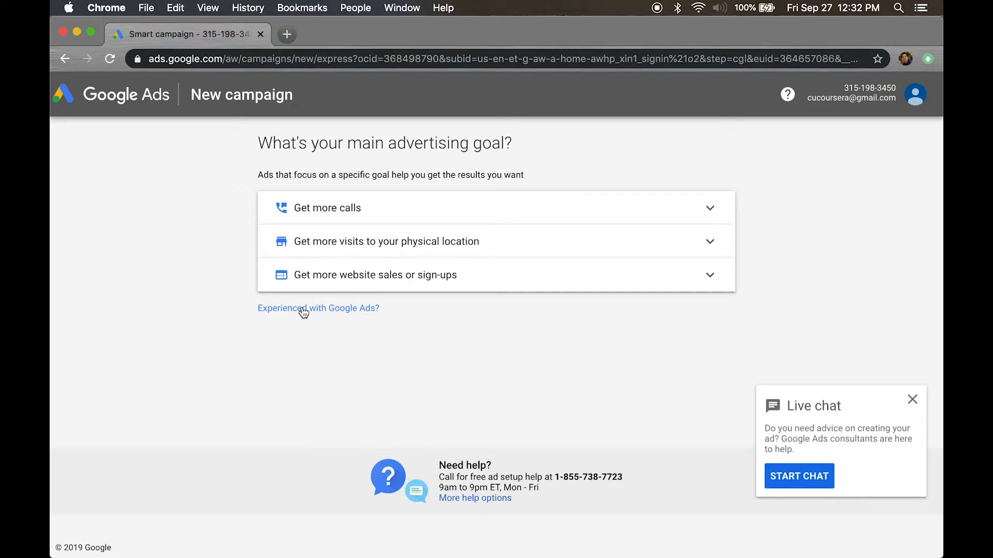
click(303, 310)
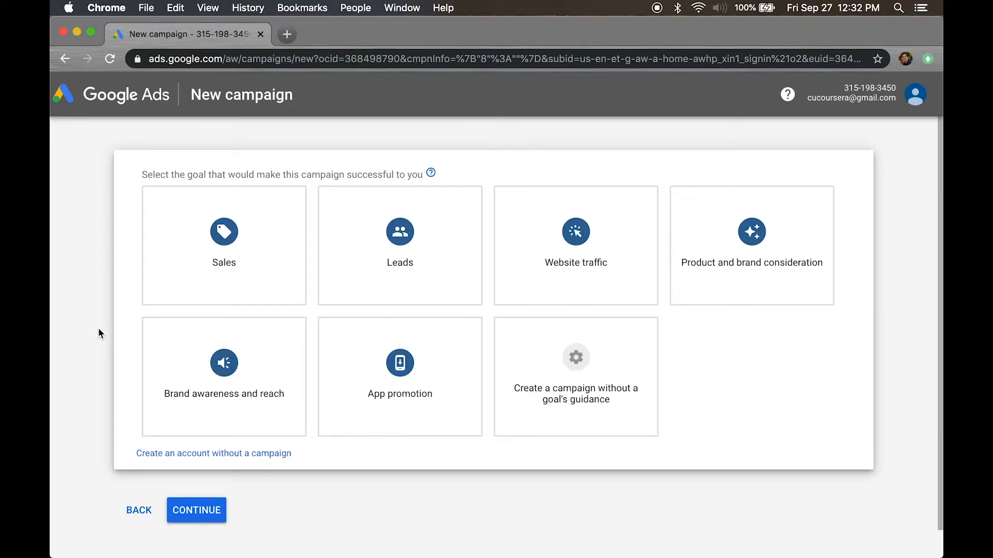
click(359, 270)
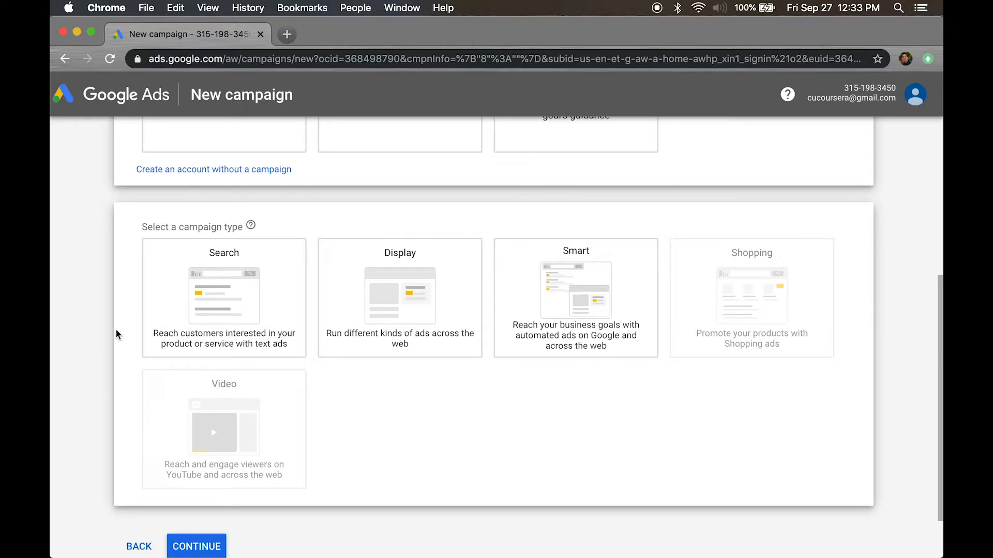
click(171, 310)
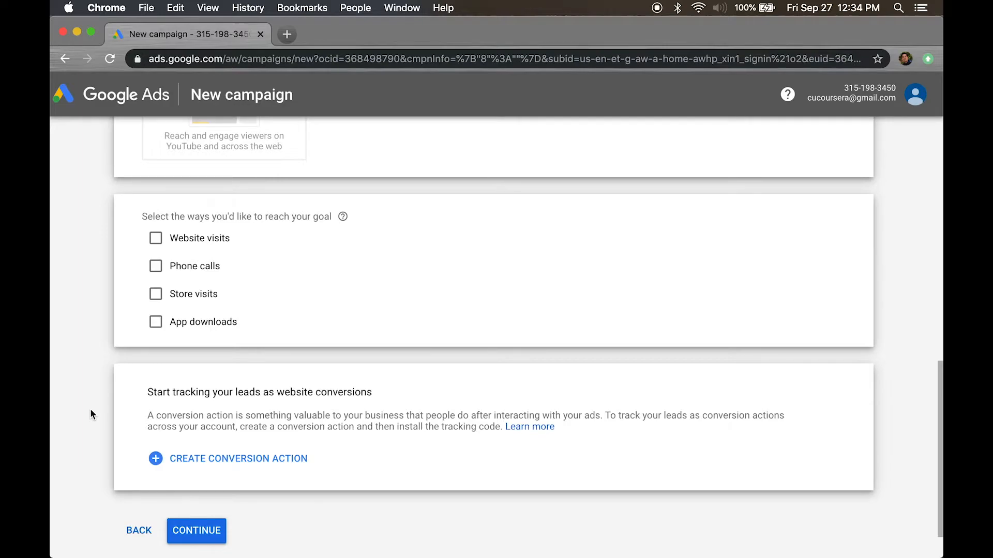
click(156, 239)
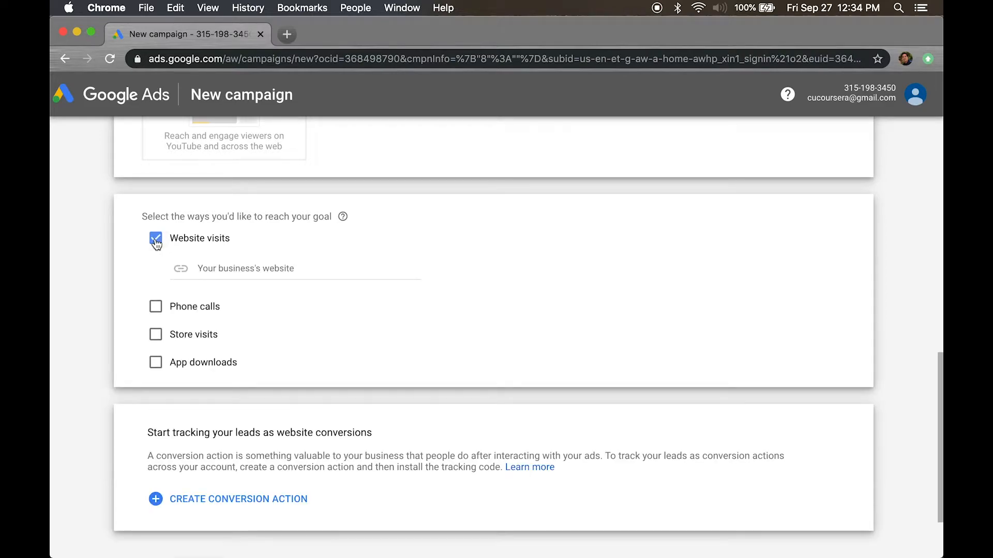
click(238, 265)
text(www.ecoroof)
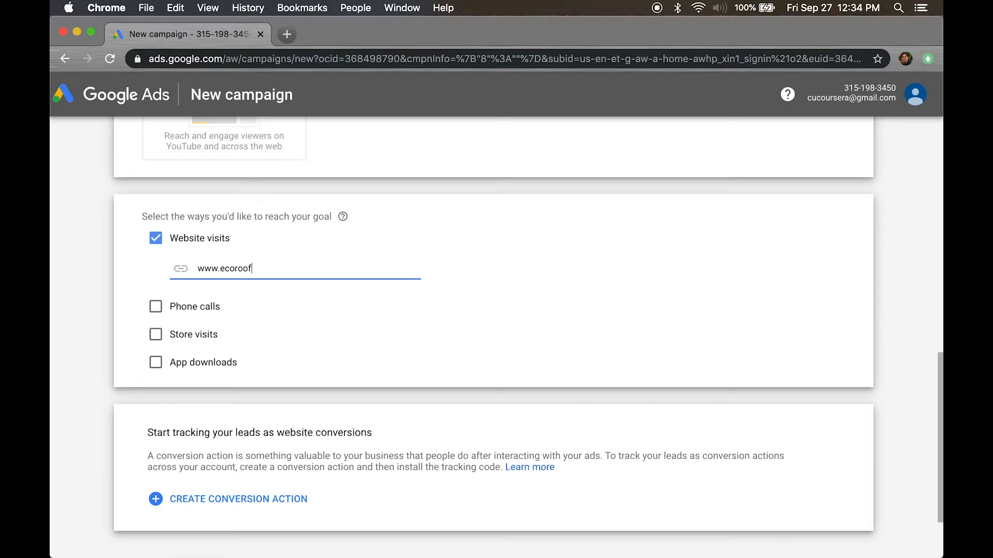
text(ndsolar.com)
scroll(292, 368, up, 3)
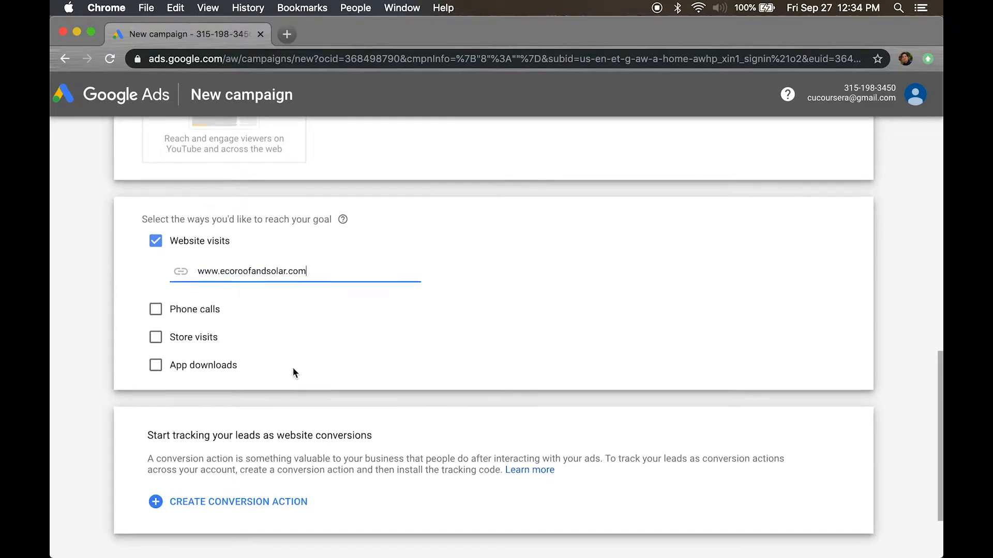
scroll(293, 368, down, 5)
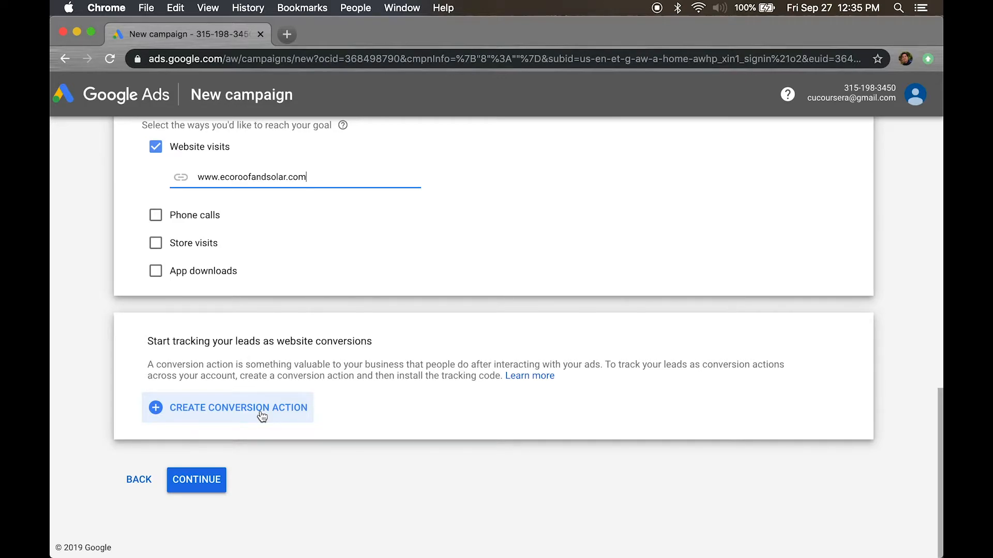
click(206, 488)
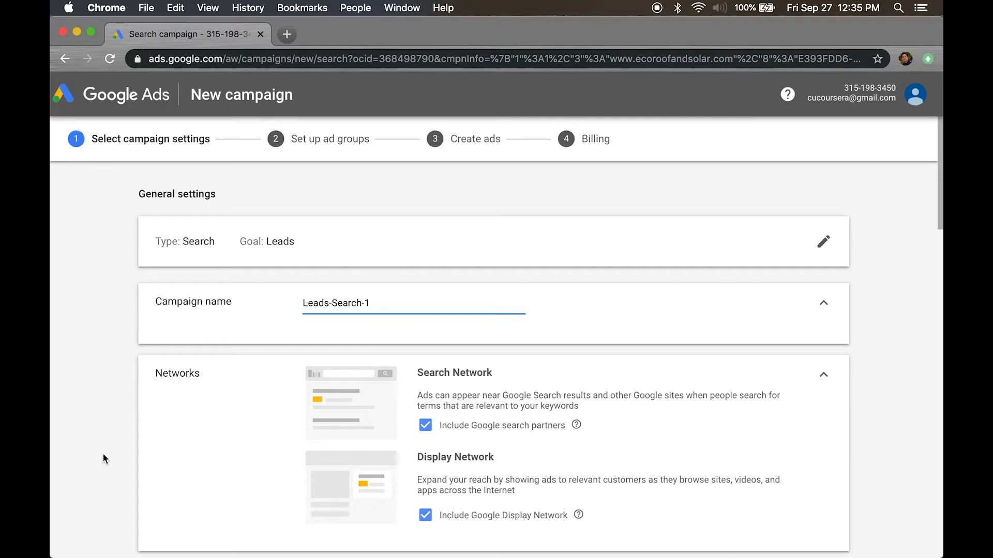
Rename the campaign as DenverCommercialRoofing.
scroll(103, 454, down, 3)
key(BackSpace)
key(BackSpace)
key(BackSpace)
key(BackSpace)
key(BackSpace)
key(BackSpace)
key(BackSpace)
key(BackSpace)
key(BackSpace)
key(BackSpace)
key(BackSpace)
key(BackSpace)
key(BackSpace)
key(BackSpace)
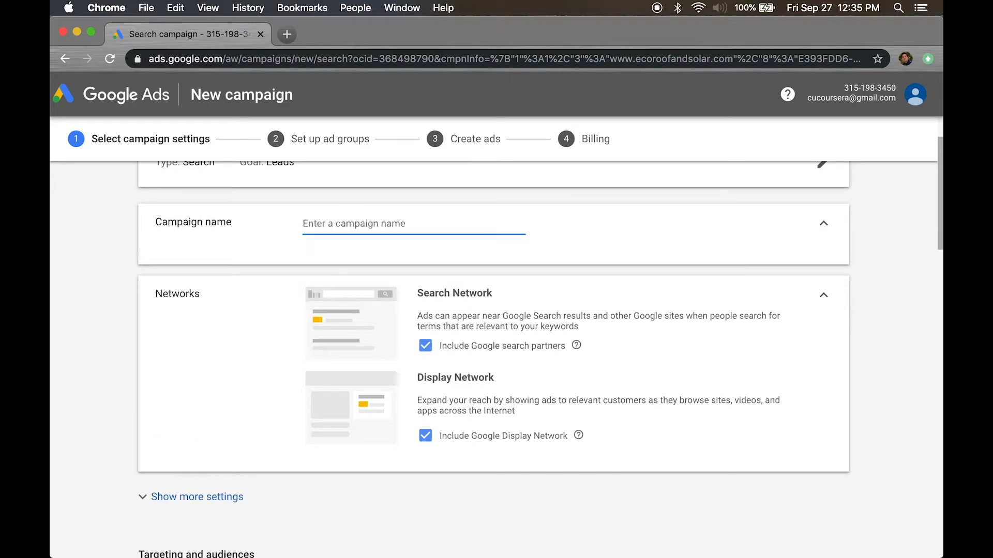
text(DenverCommercialRoofin)
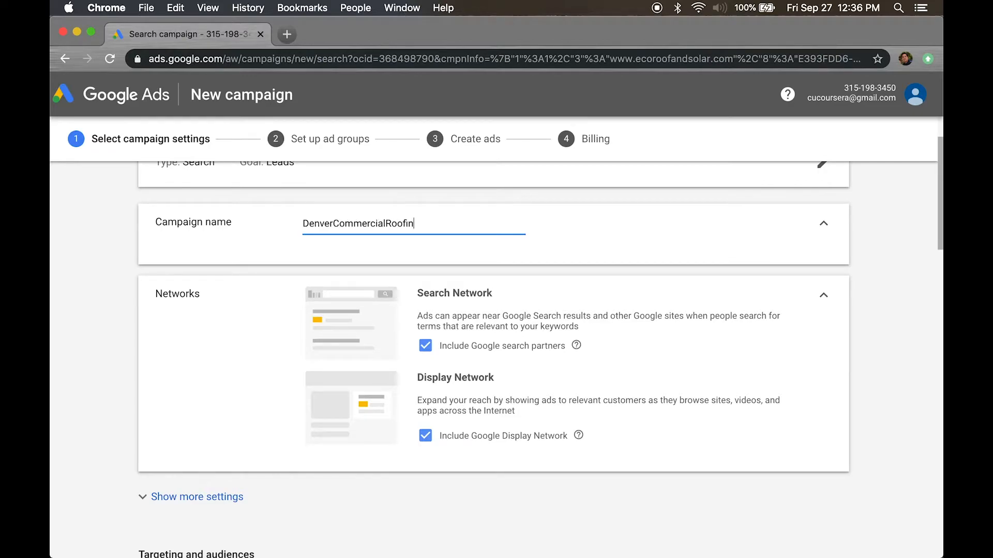
text(g)
Exclude the Google Display Network and Google search partners from the campaign's networks.
click(426, 437)
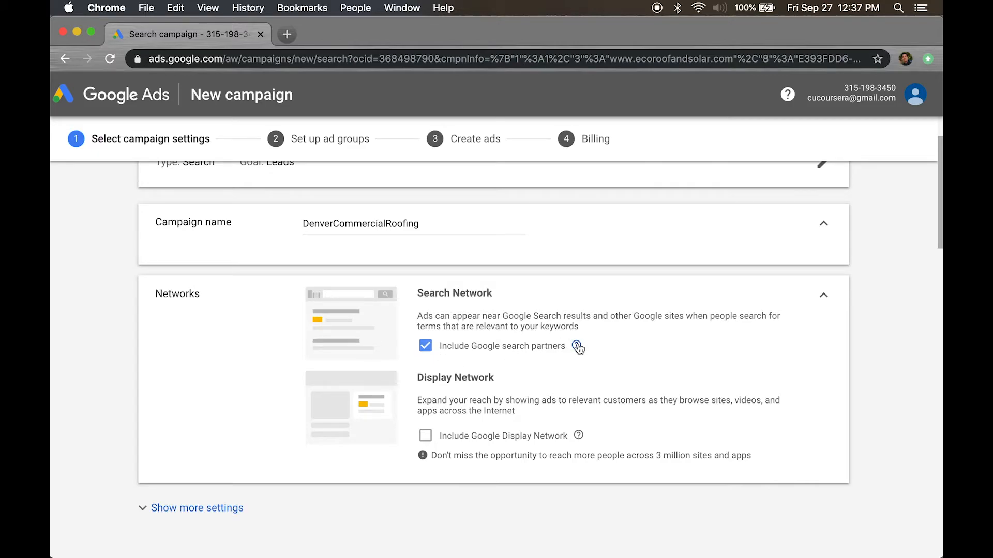
mouse_move(579, 348)
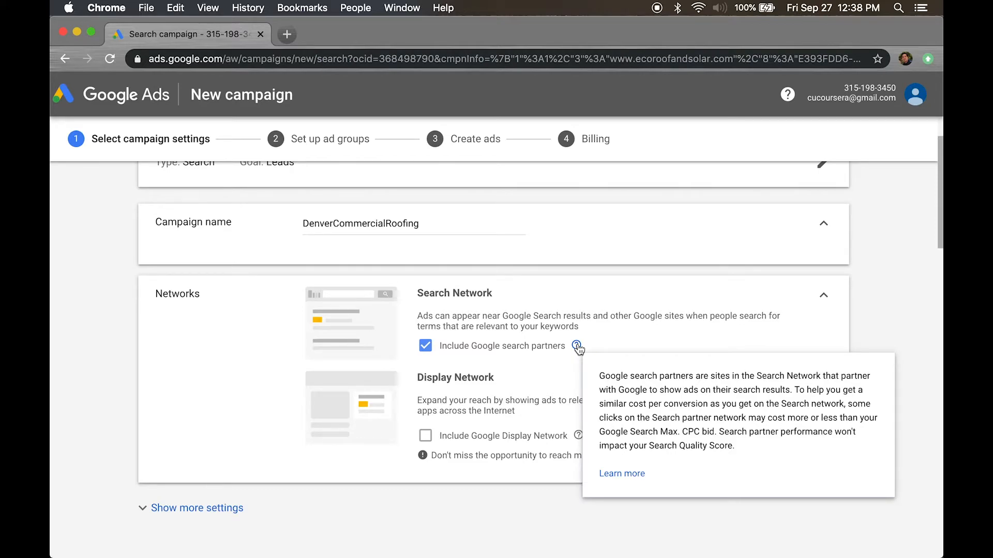
click(425, 345)
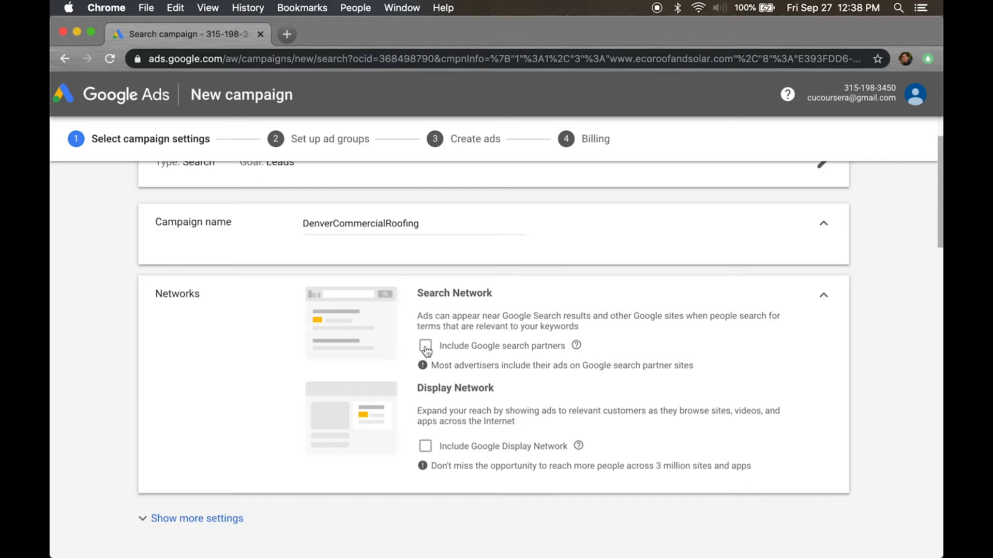
Reveal the additional general settings and review the Dynamic Search Ads setting, then collapse it without changes.
scroll(383, 476, down, 2)
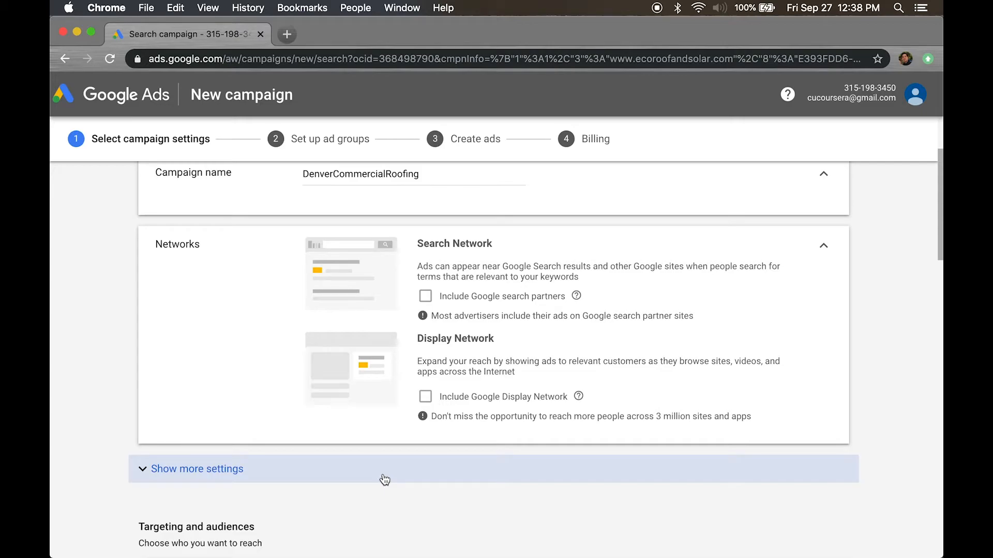
scroll(384, 479, down, 3)
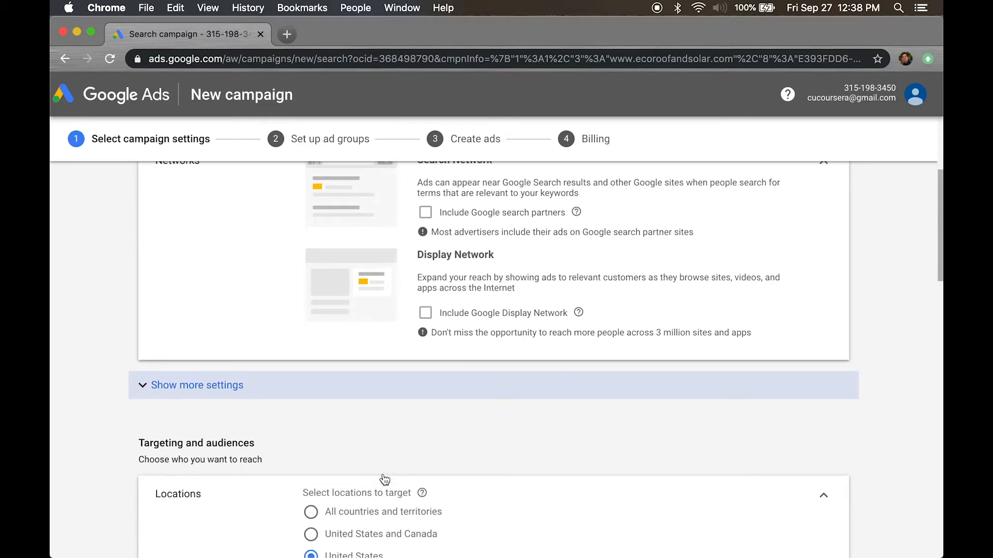
scroll(380, 473, up, 1)
click(221, 374)
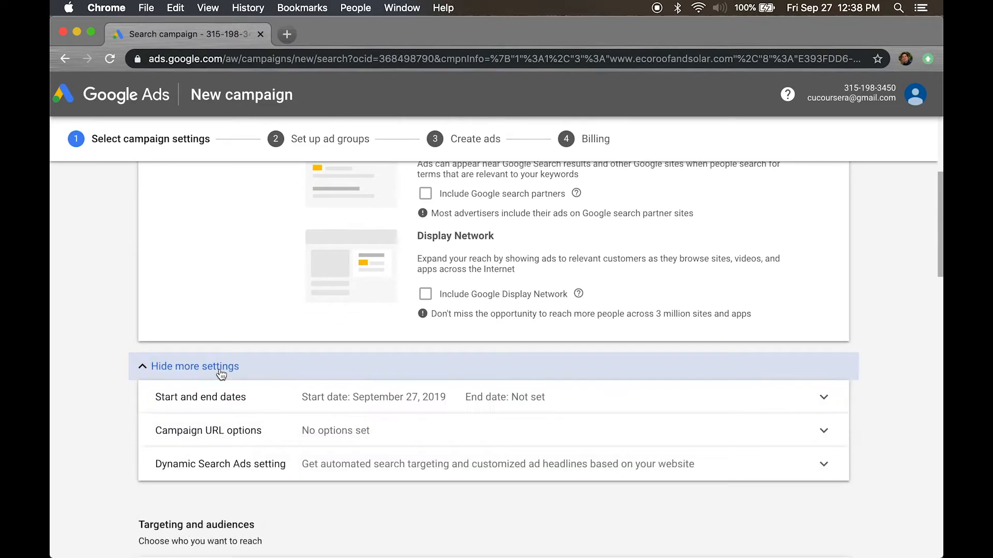
scroll(220, 372, down, 3)
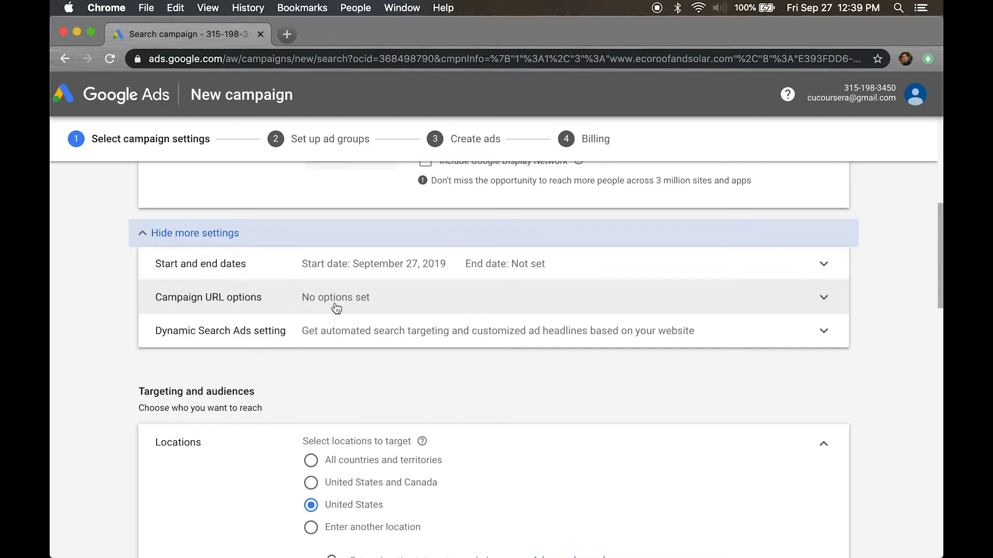
click(362, 335)
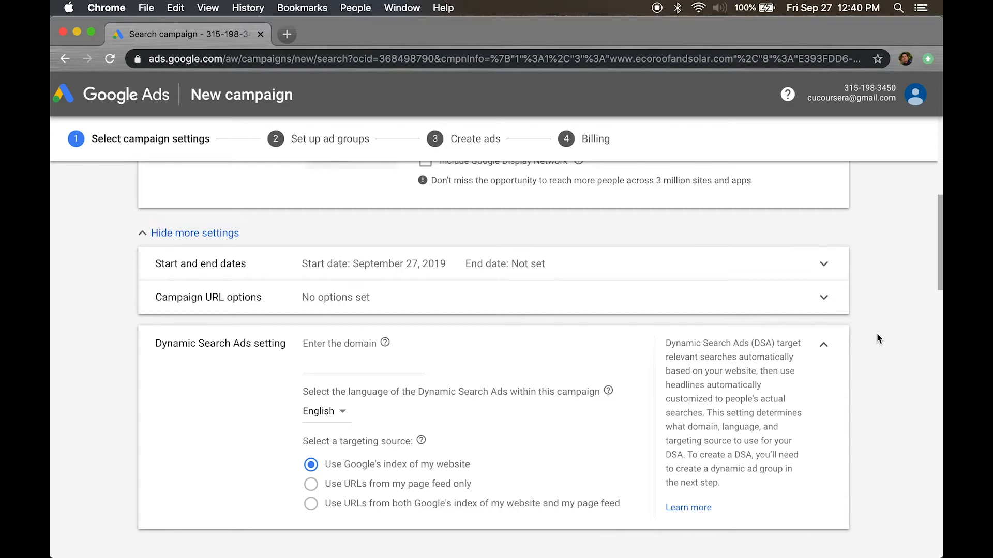
scroll(851, 385, down, 2)
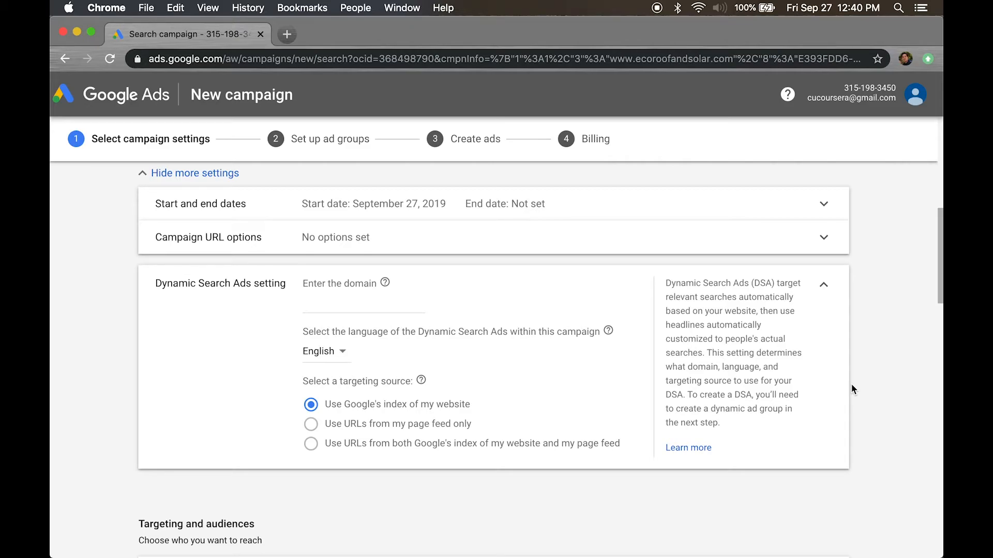
click(823, 286)
Search for denver, expand the location options, and include the city of Denver, Colorado, United States as the targeted location.
scroll(647, 396, down, 5)
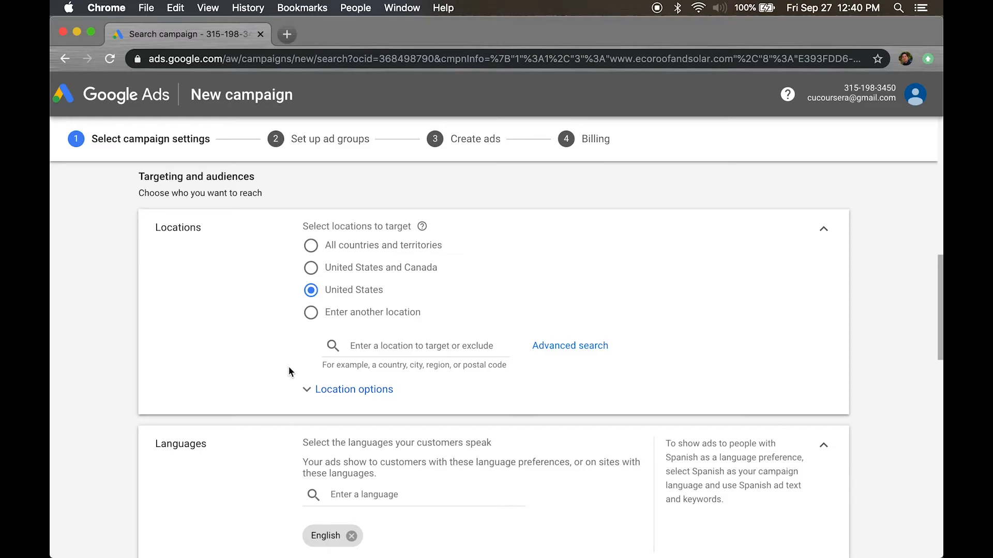
click(351, 344)
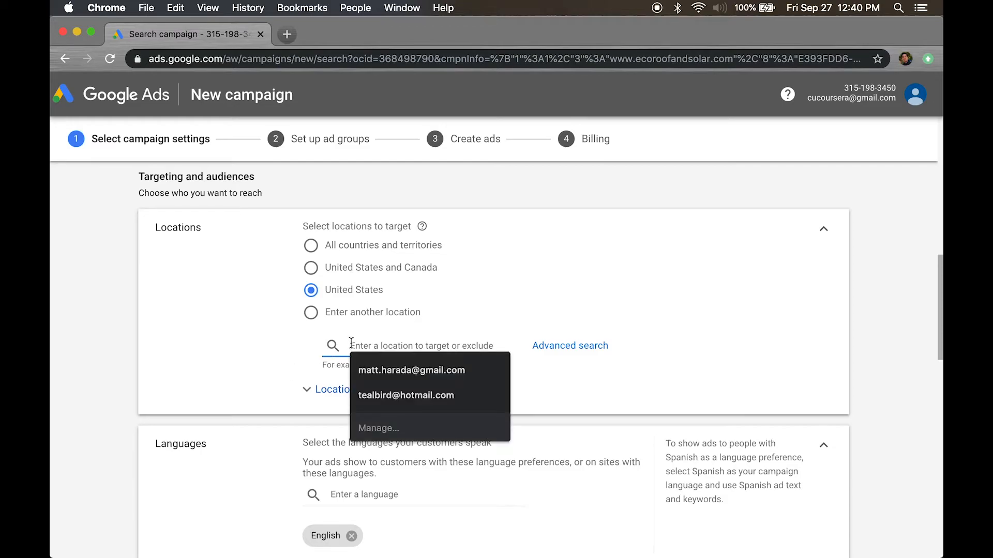
text(de)
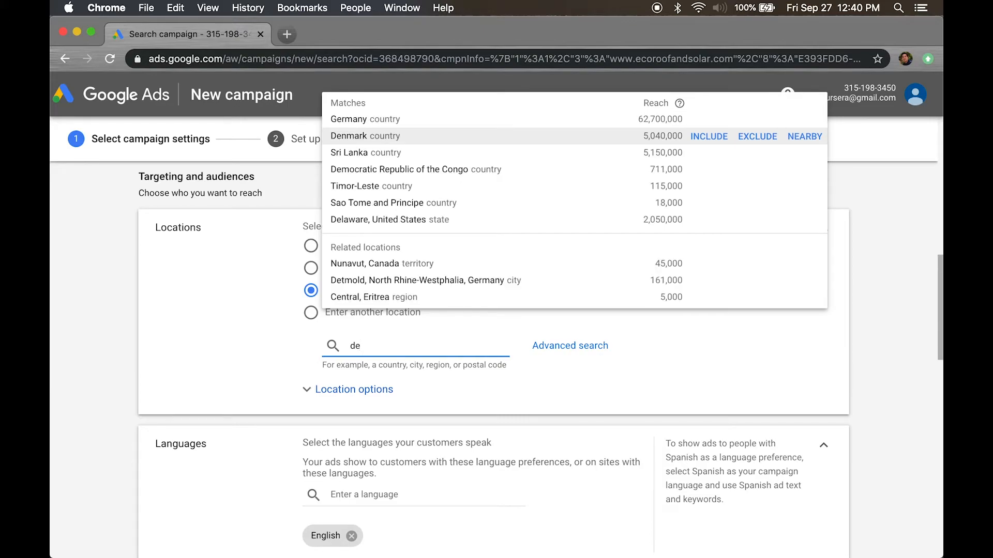
text(nv)
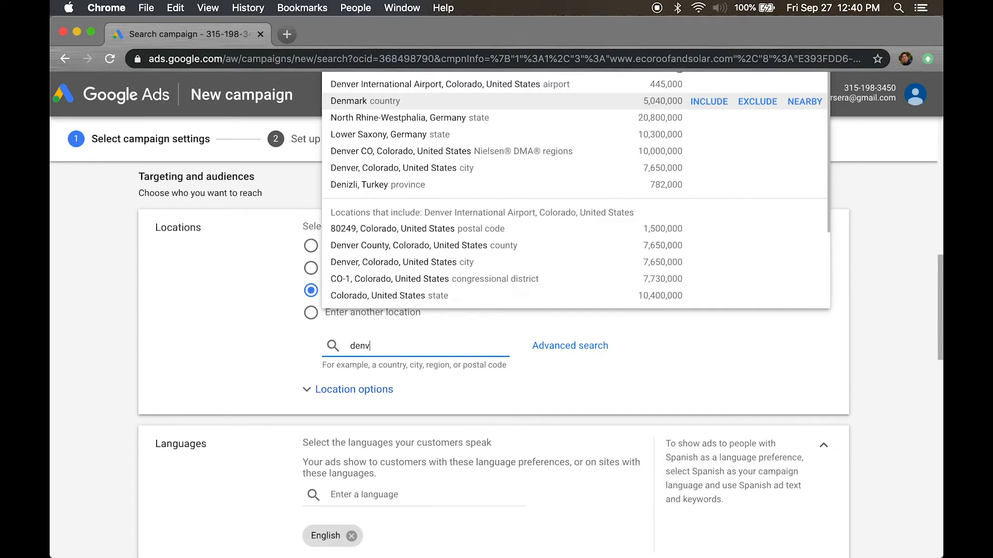
text(er)
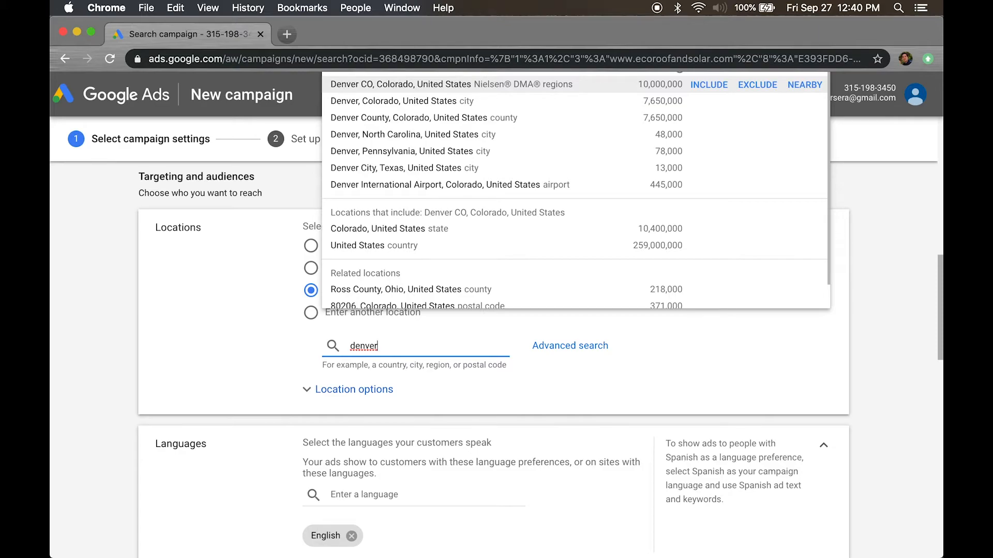
click(326, 398)
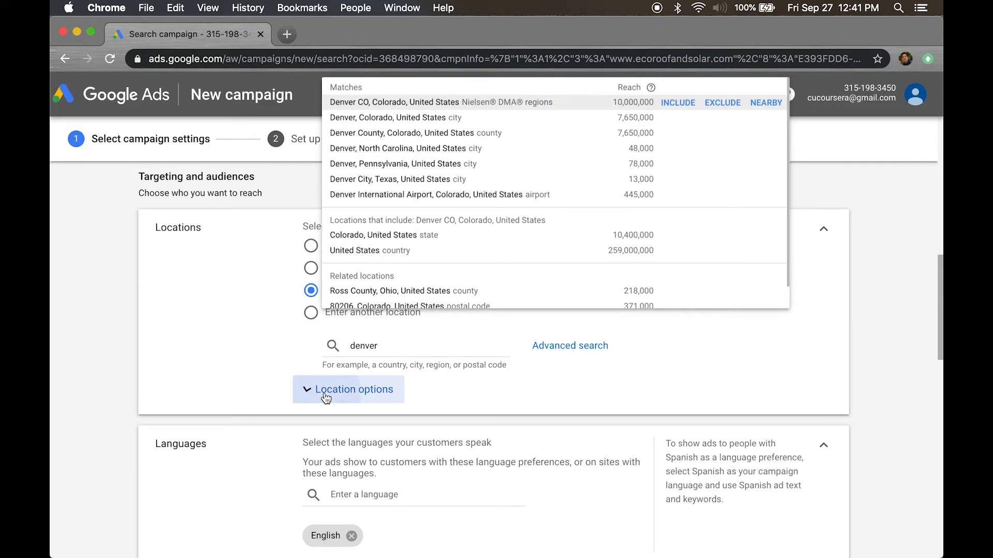
scroll(325, 397, down, 3)
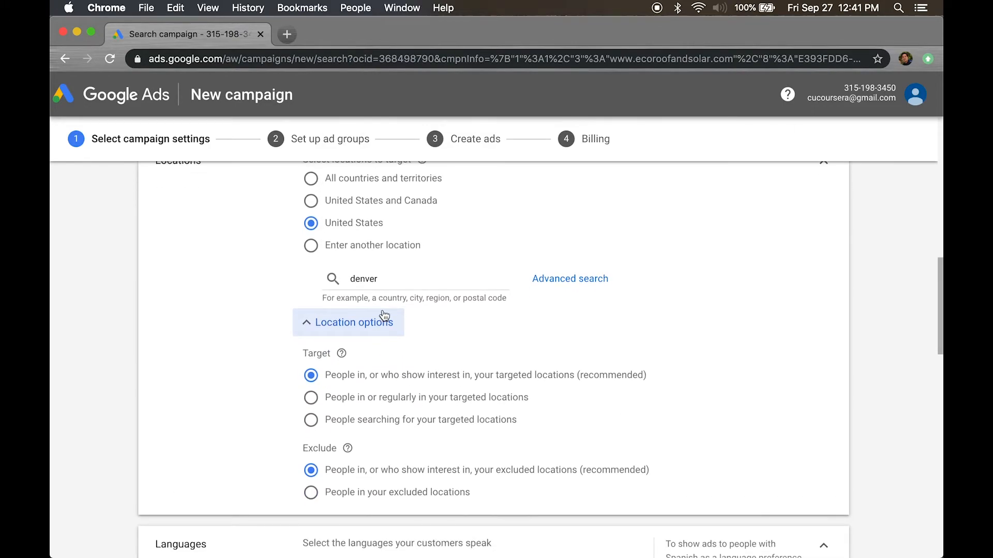
click(397, 278)
mouse_move(406, 332)
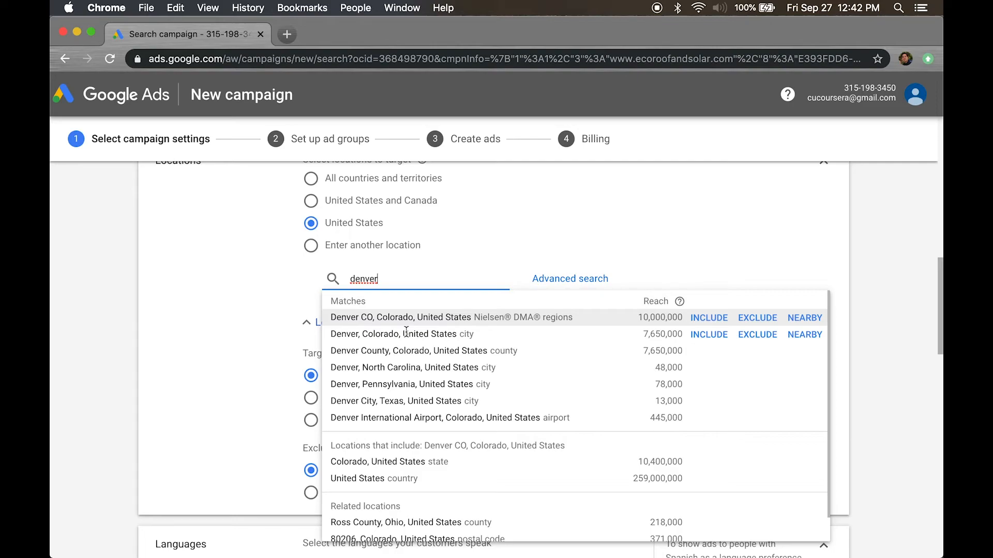
click(406, 333)
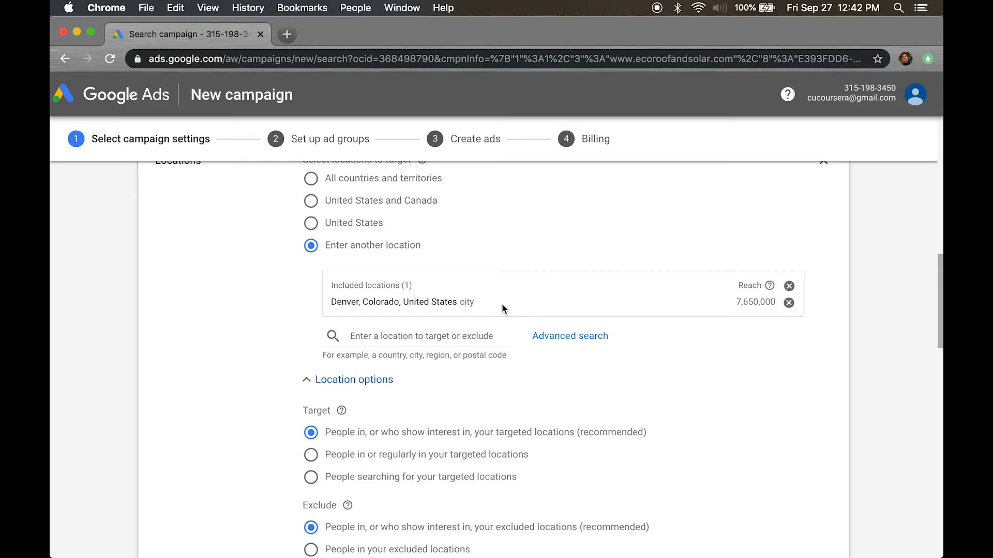
Review the location target and exclude options and browse the available campaign languages, keeping English as the only selection.
scroll(641, 432, down, 3)
scroll(642, 433, down, 2)
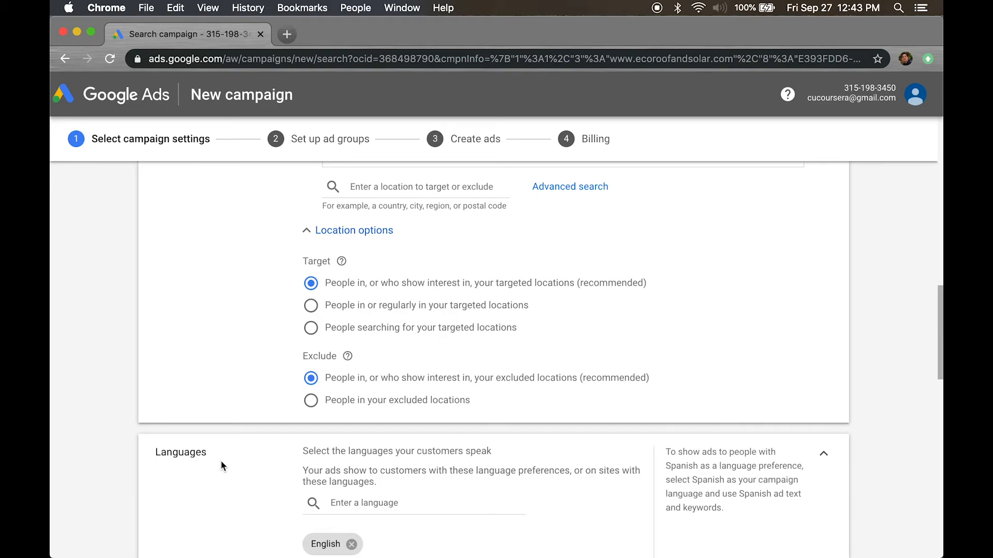
scroll(221, 465, down, 5)
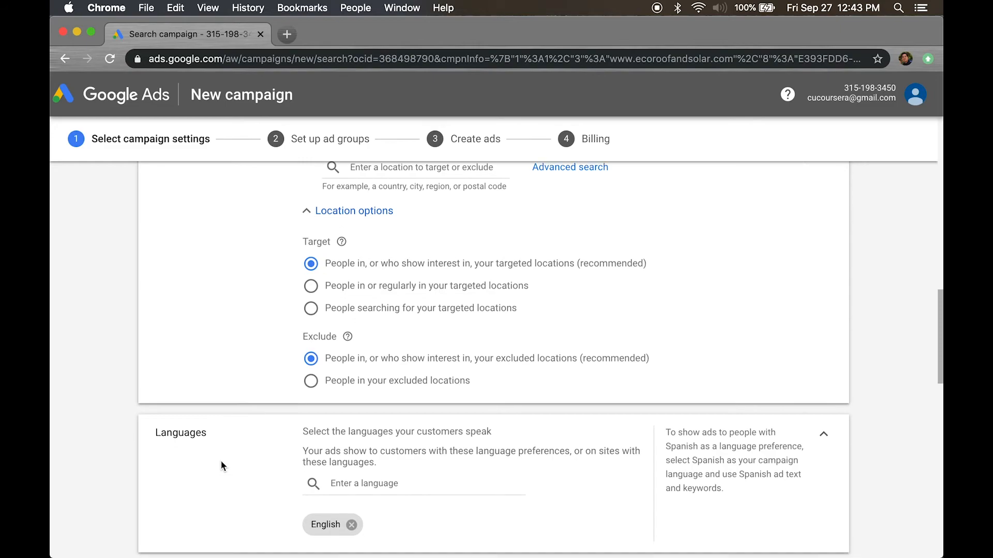
scroll(222, 463, down, 1)
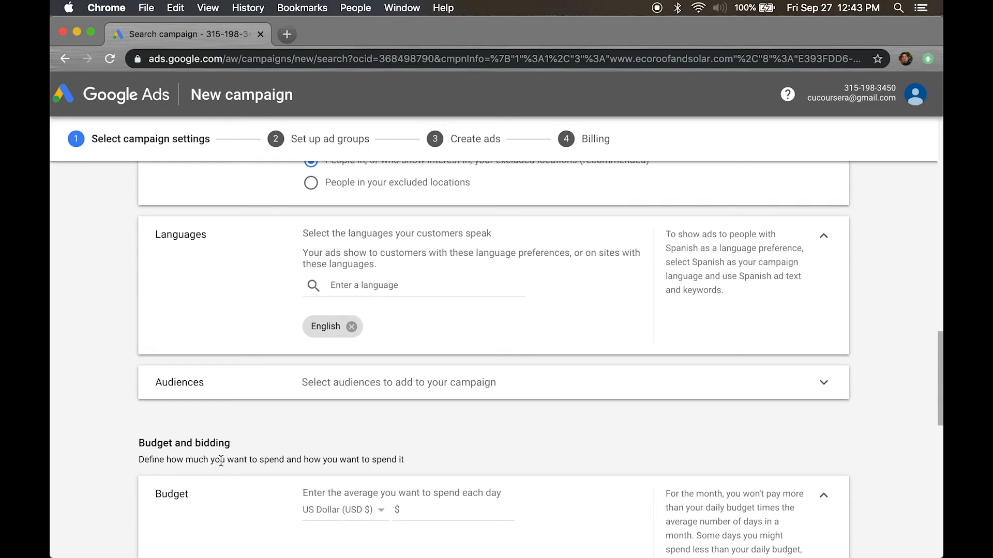
scroll(86, 430, down, 1)
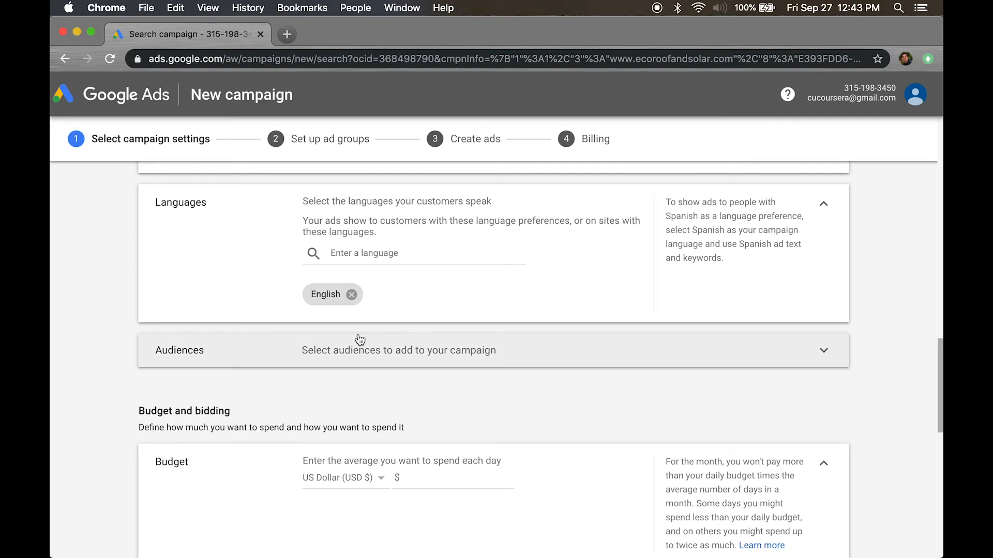
click(365, 253)
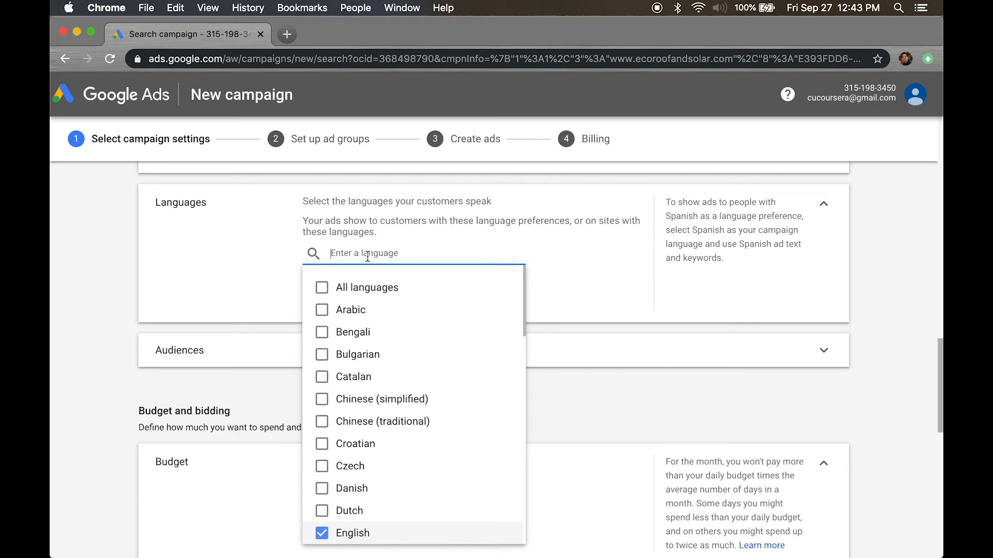
scroll(377, 417, down, 6)
scroll(381, 416, down, 8)
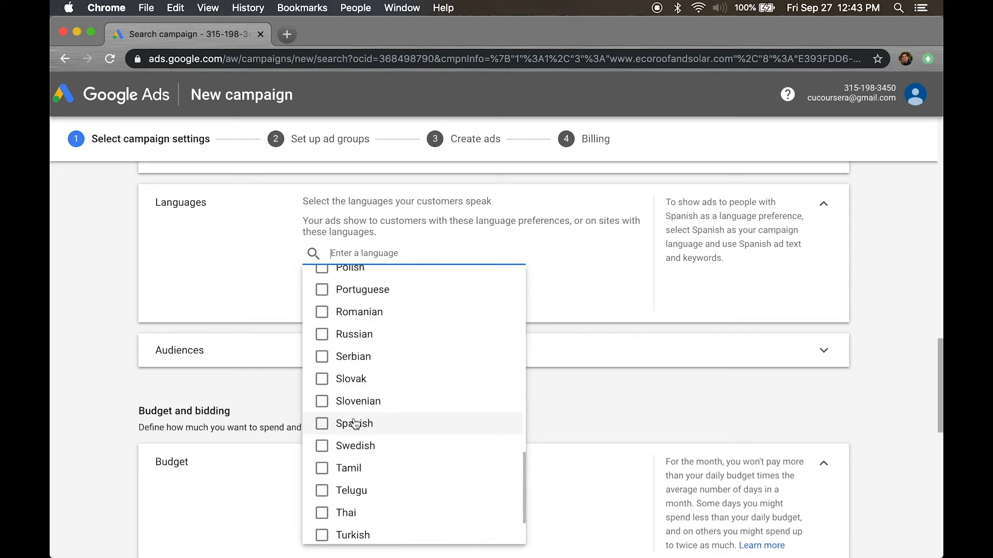
click(256, 305)
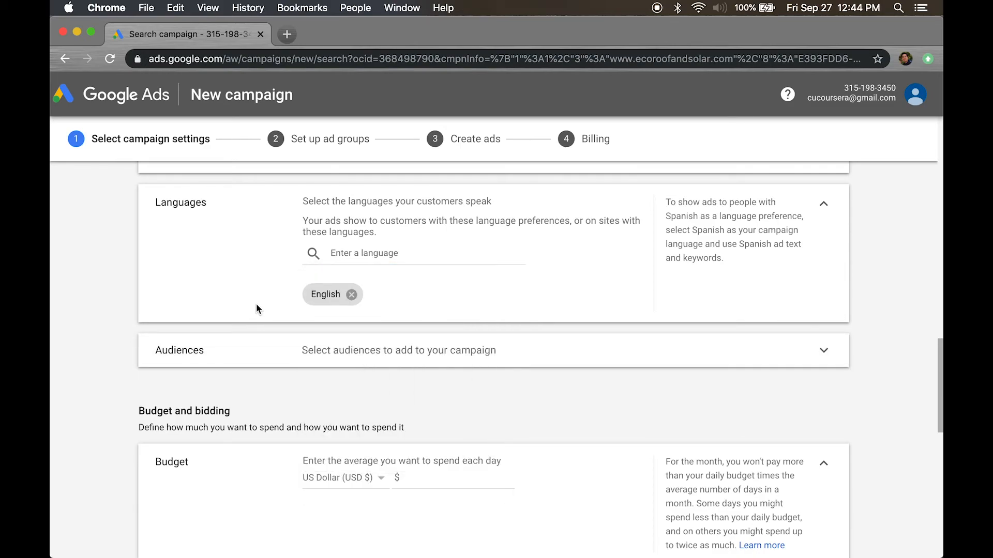
Browse the detailed demographics audiences and expand the Marital Status and Homeownership Status categories.
scroll(256, 305, down, 1)
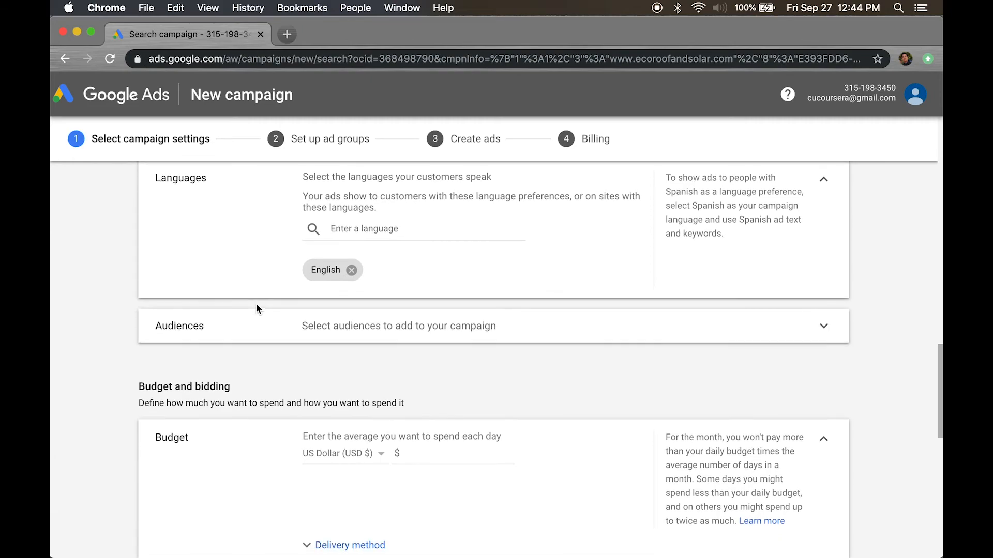
click(455, 339)
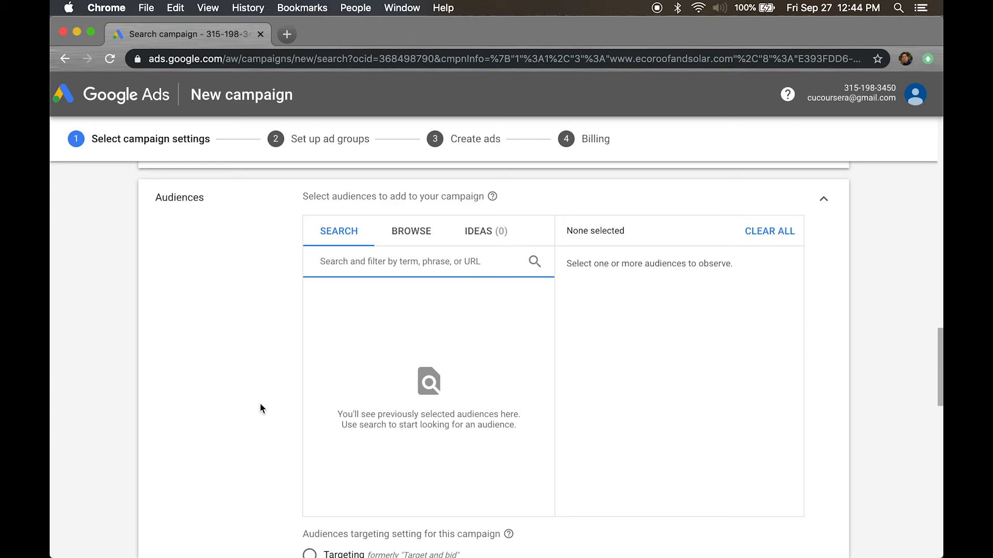
click(399, 238)
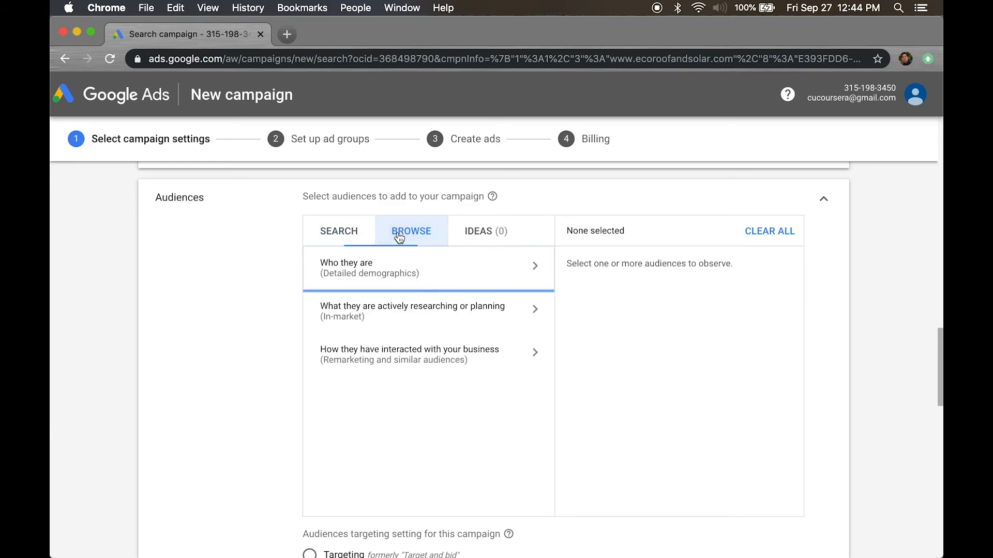
click(417, 279)
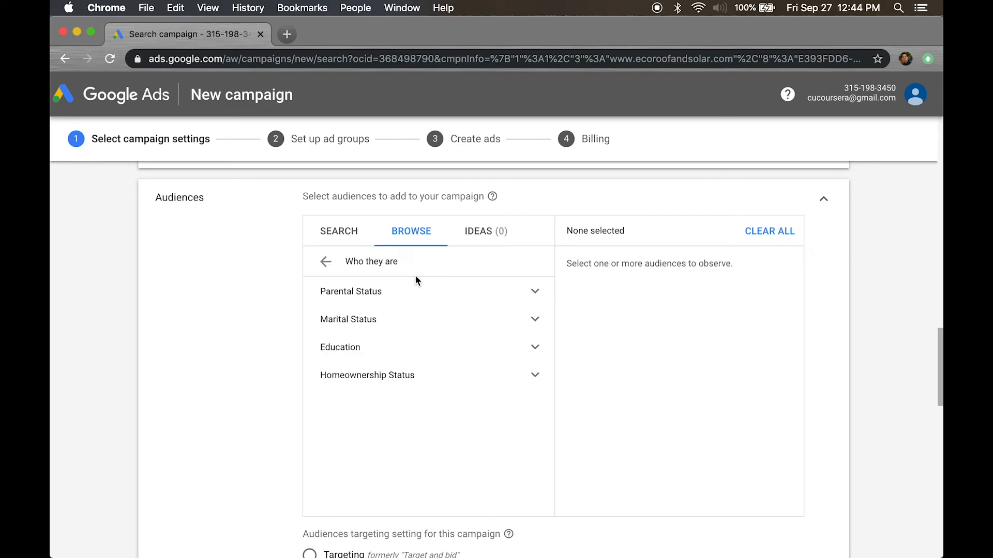
click(403, 320)
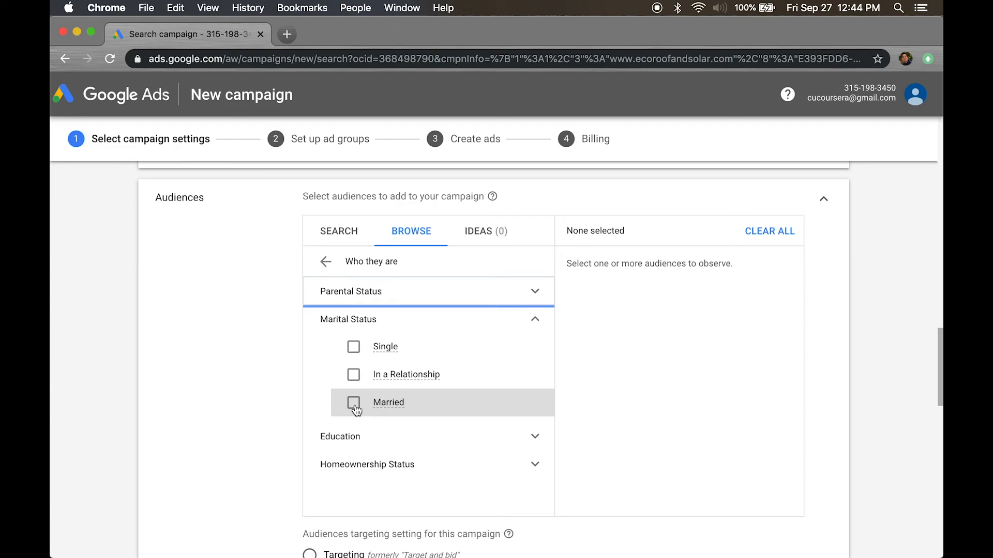
click(374, 466)
scroll(374, 469, down, 3)
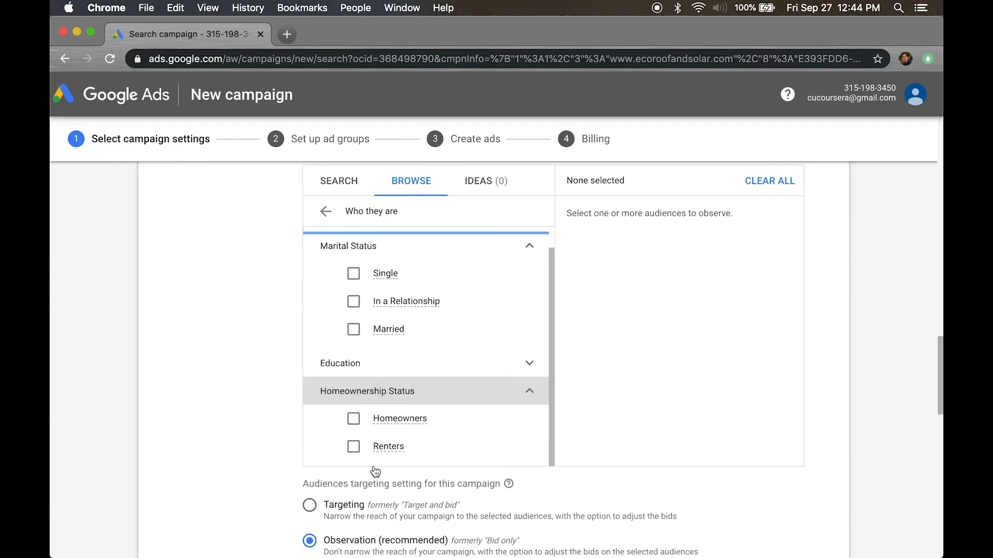
Try adding Homeowners to the campaign's audiences, then deselect it and collapse the audience settings.
click(354, 369)
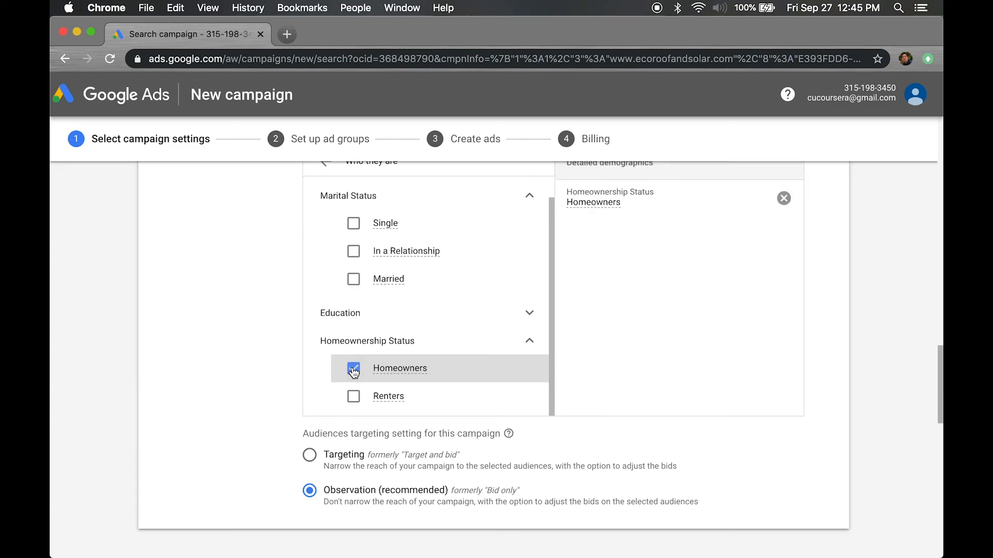
click(353, 370)
scroll(354, 372, up, 7)
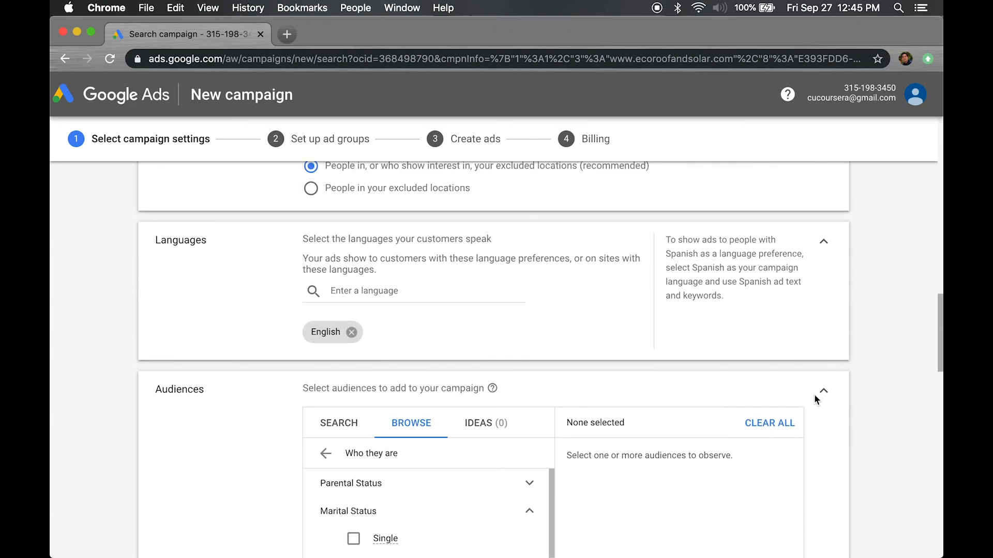
click(821, 394)
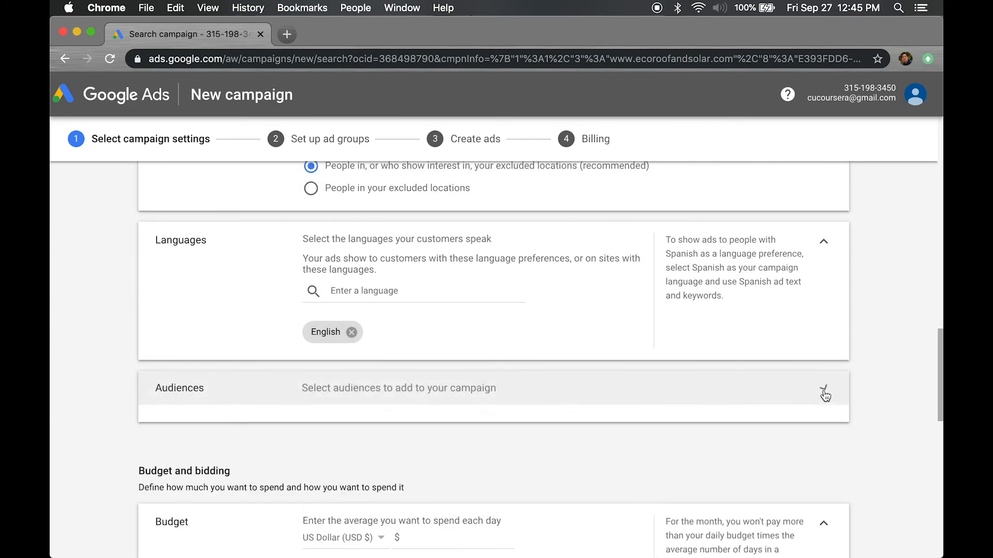
Choose US Dollar (USD $) as the budget currency and open the average daily spend amount for editing.
scroll(585, 427, down, 4)
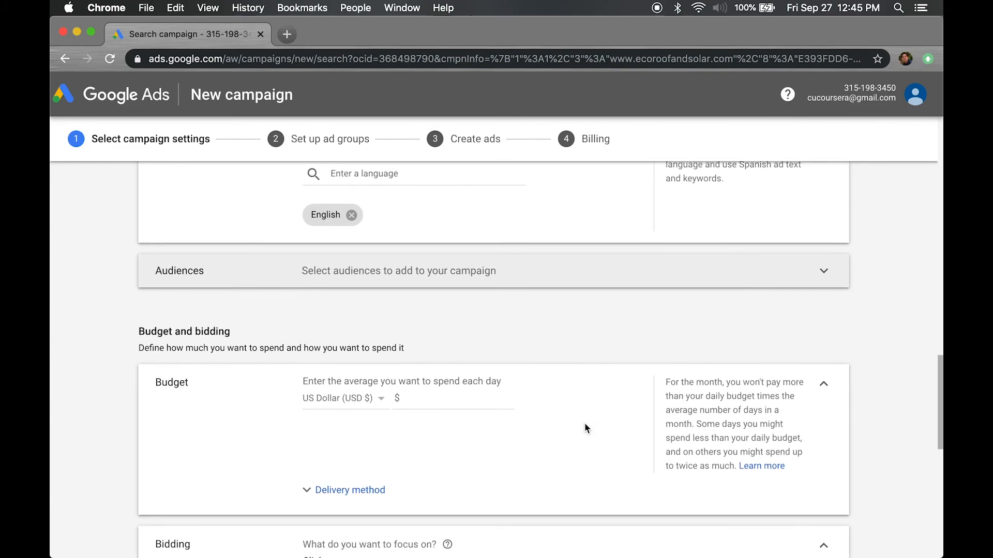
scroll(585, 428, down, 1)
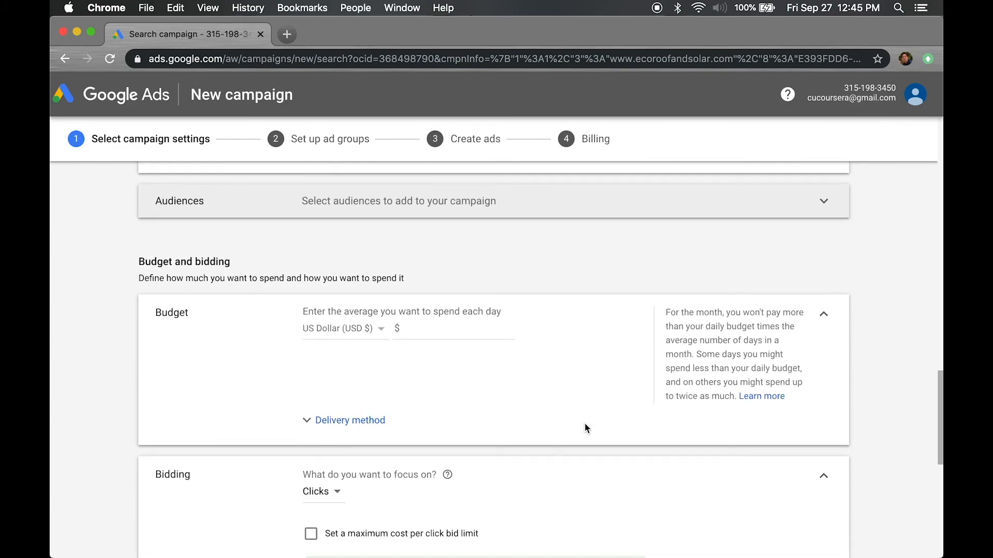
click(349, 331)
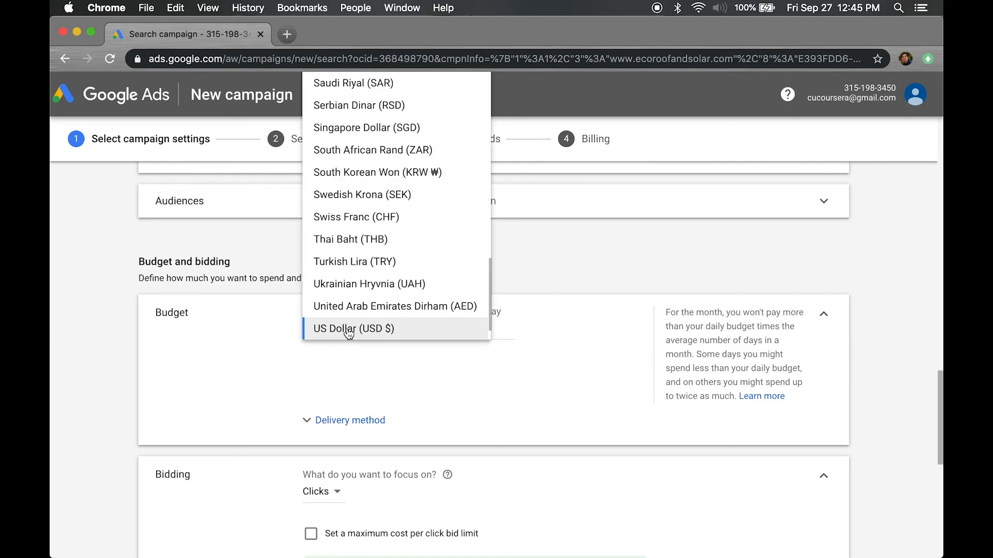
click(349, 331)
click(428, 329)
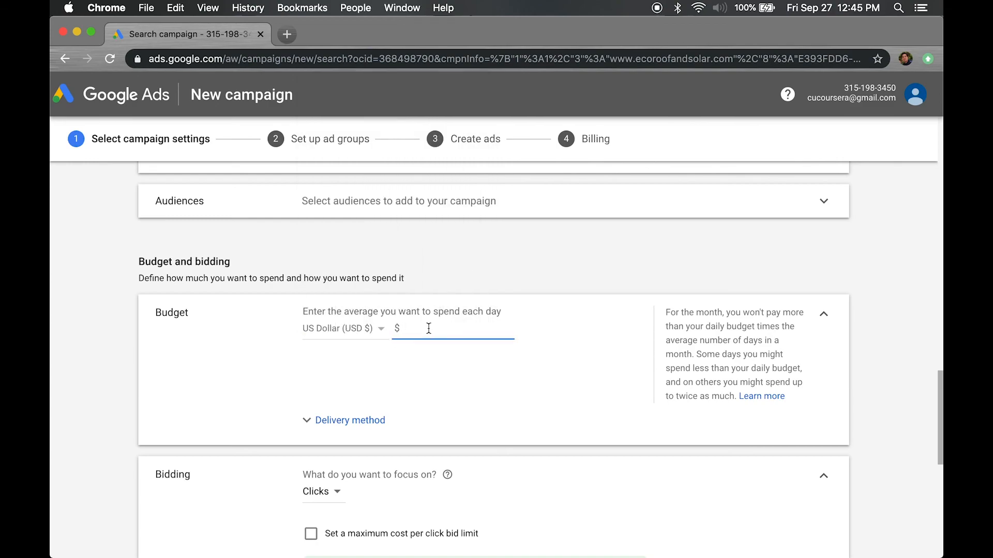